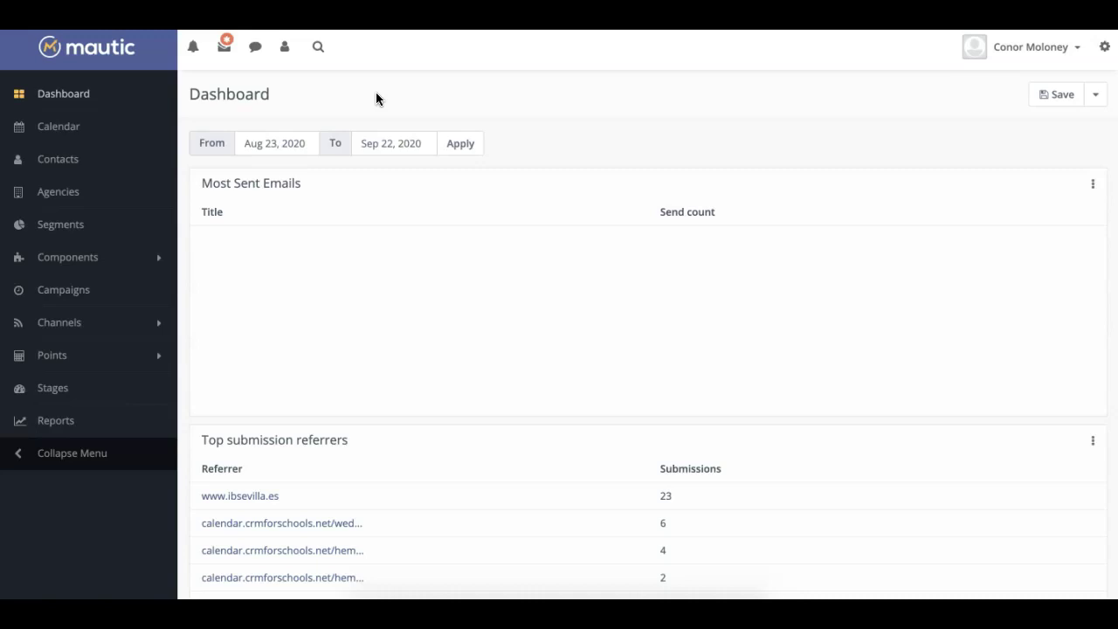
Step: Open the Test Email from the channel emails for editing and launch its builder
{"action": "left_click", "coordinate": [62, 329]}
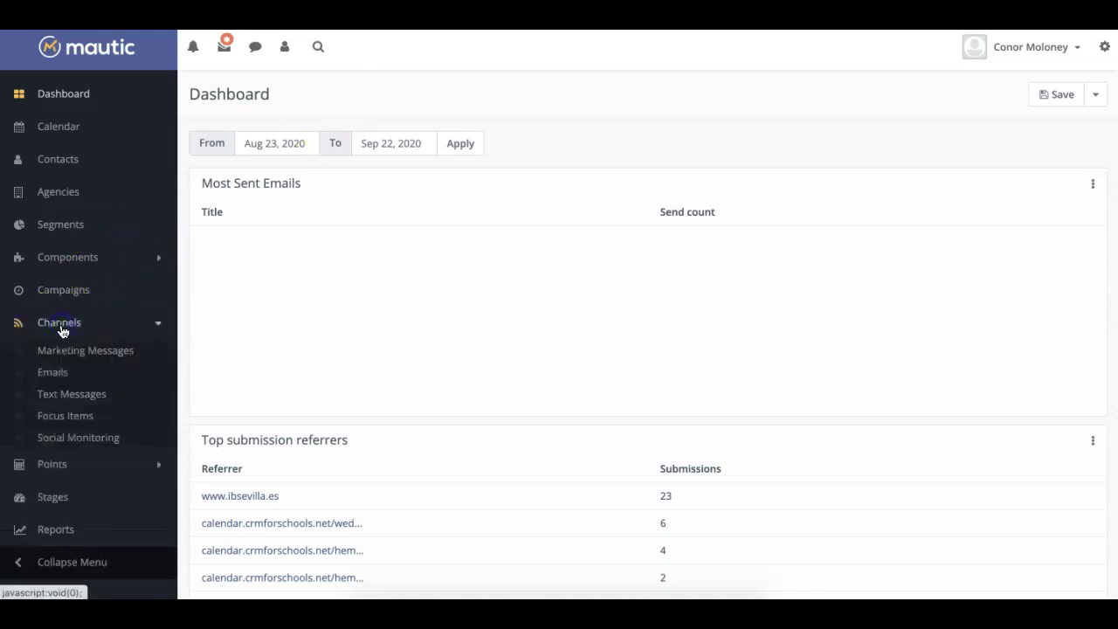
{"action": "left_click", "coordinate": [59, 372]}
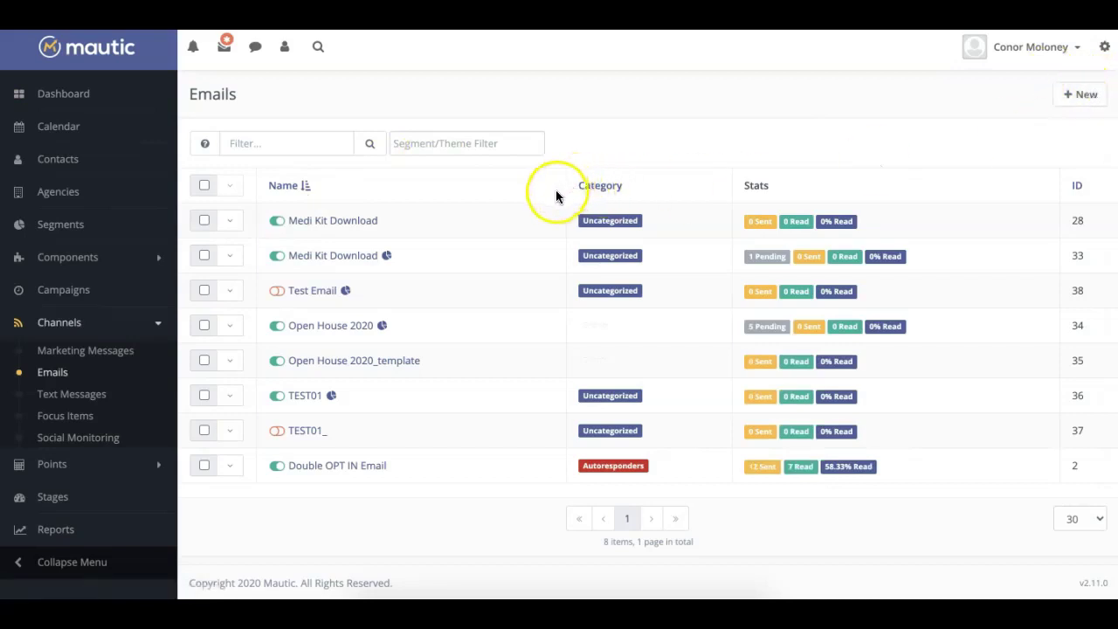
{"action": "left_click", "coordinate": [326, 297]}
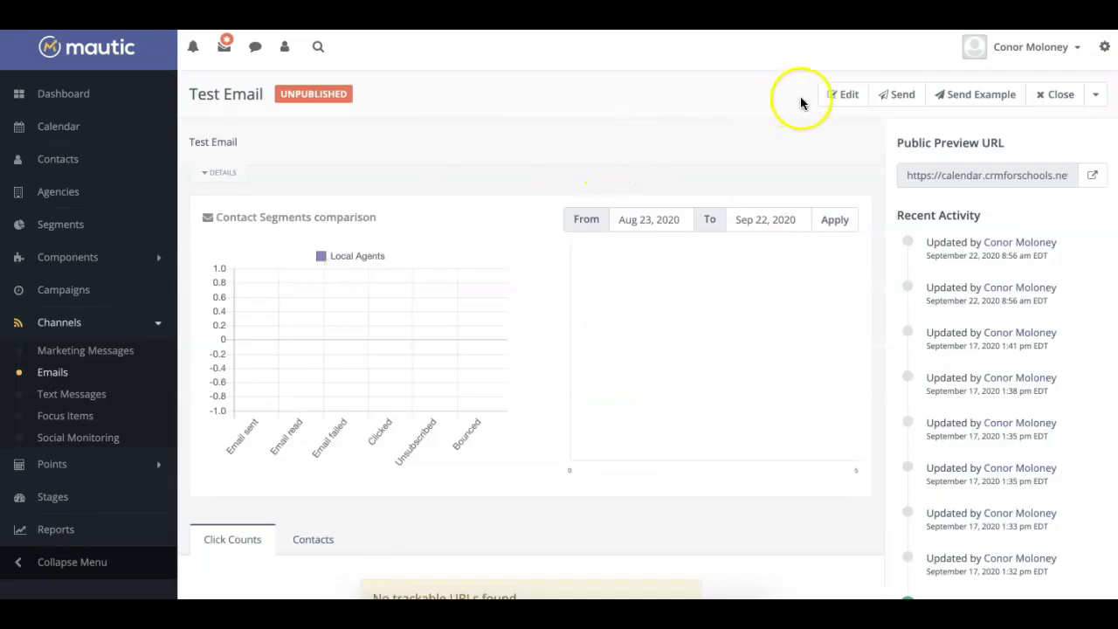
{"action": "left_click", "coordinate": [842, 94]}
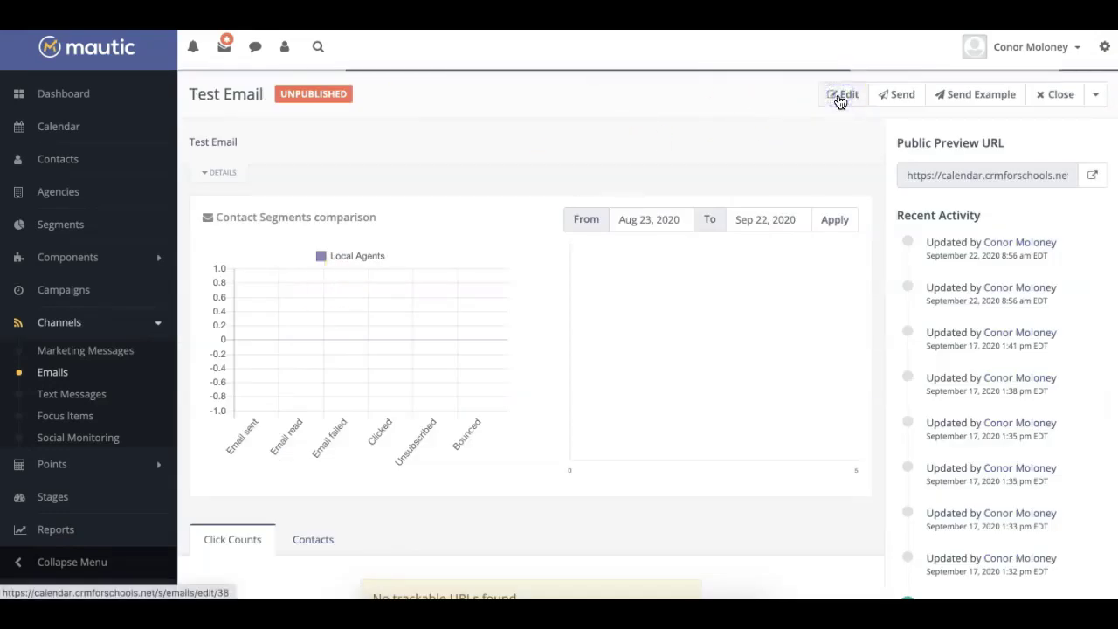
{"action": "left_click", "coordinate": [840, 99]}
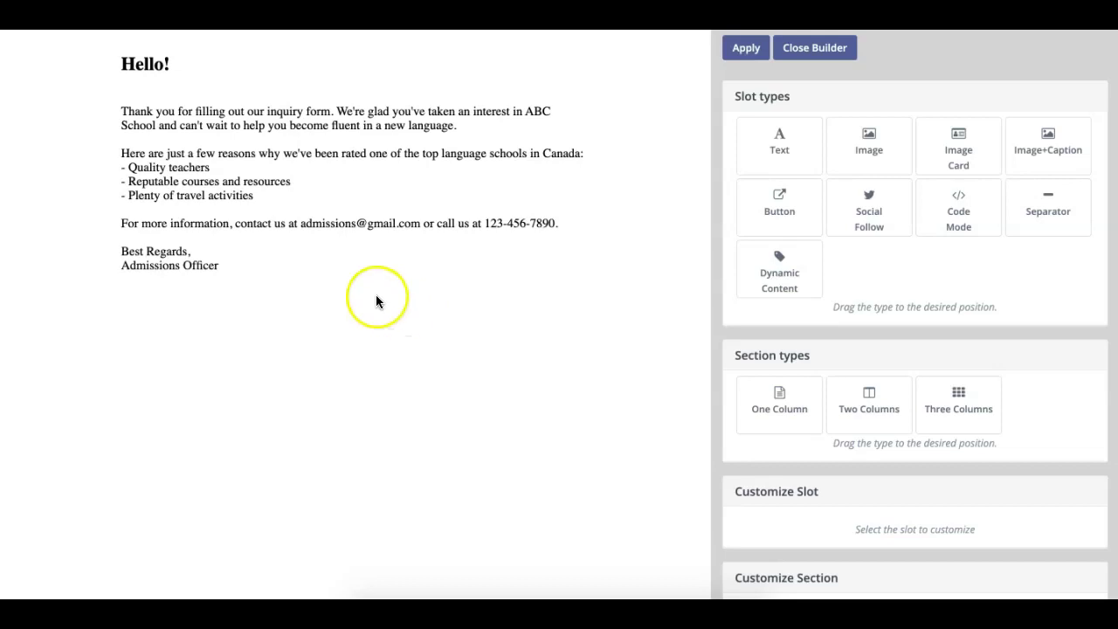
Step: Insert the First Name token {leadfield=firstname} after "Hello" in the greeting of the email's text slot
{"action": "left_click", "coordinate": [255, 137]}
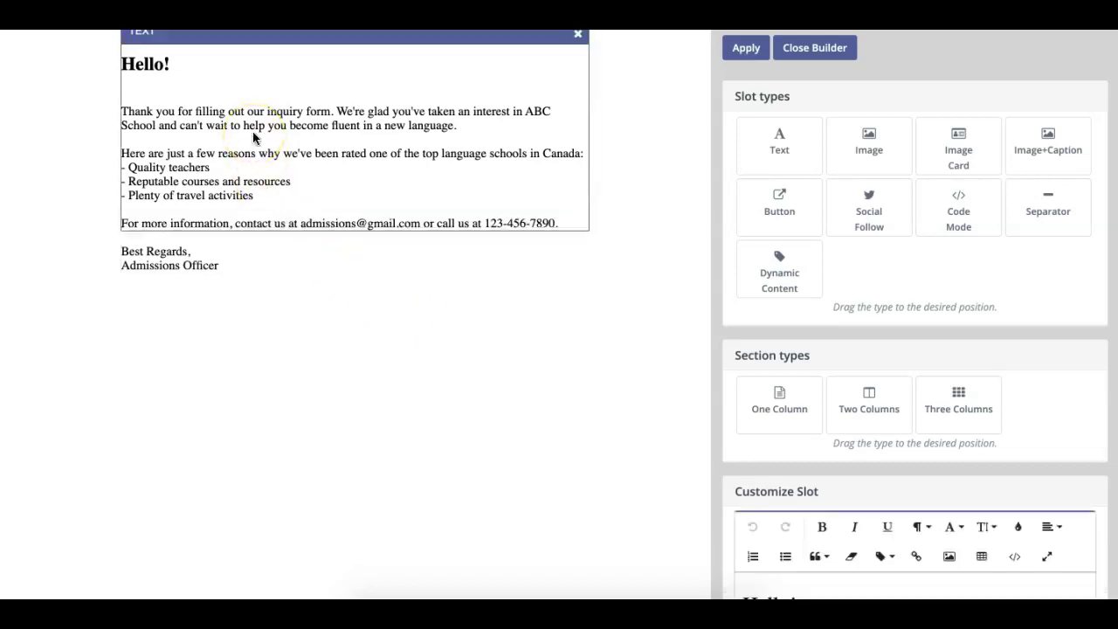
{"action": "scroll", "coordinate": [892, 245], "scroll_direction": "down", "scroll_amount": 2}
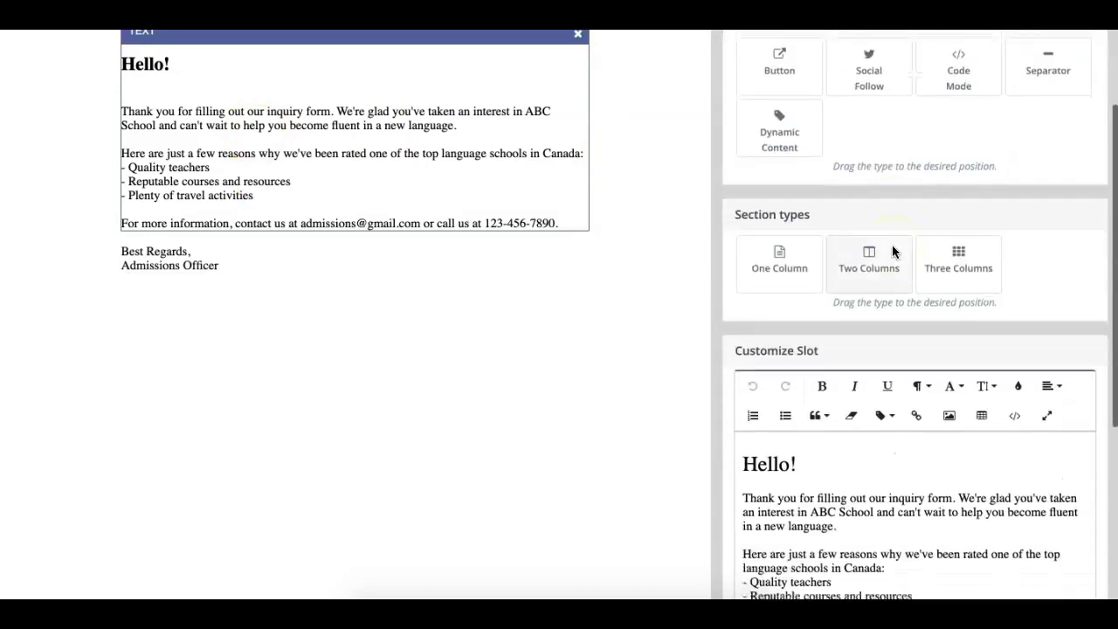
{"action": "scroll", "coordinate": [892, 245], "scroll_direction": "down", "scroll_amount": 2}
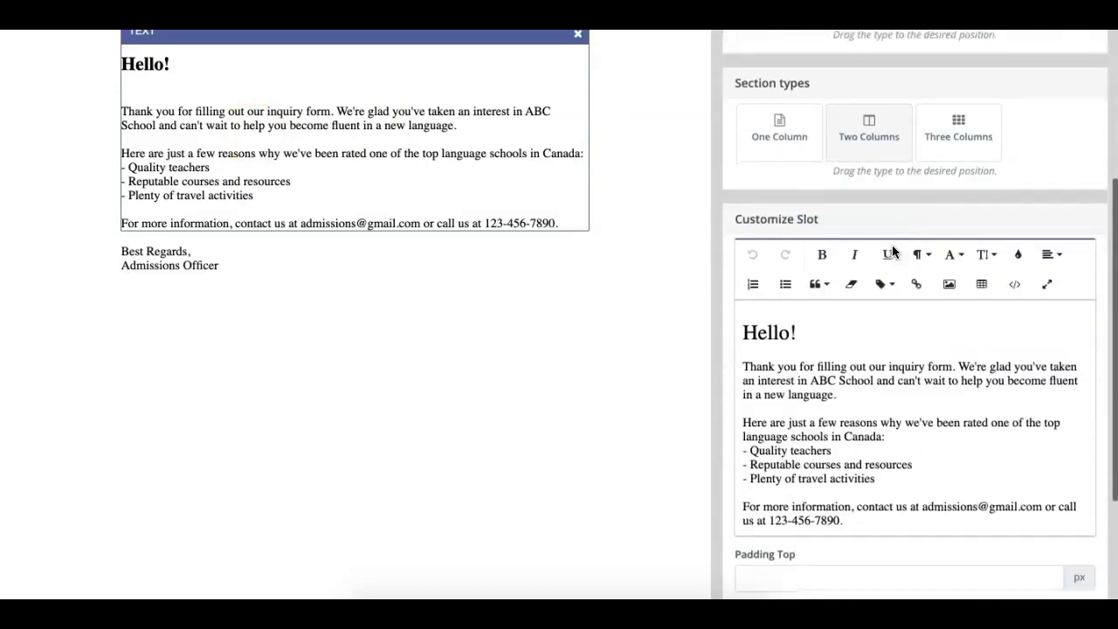
{"action": "left_click", "coordinate": [791, 332]}
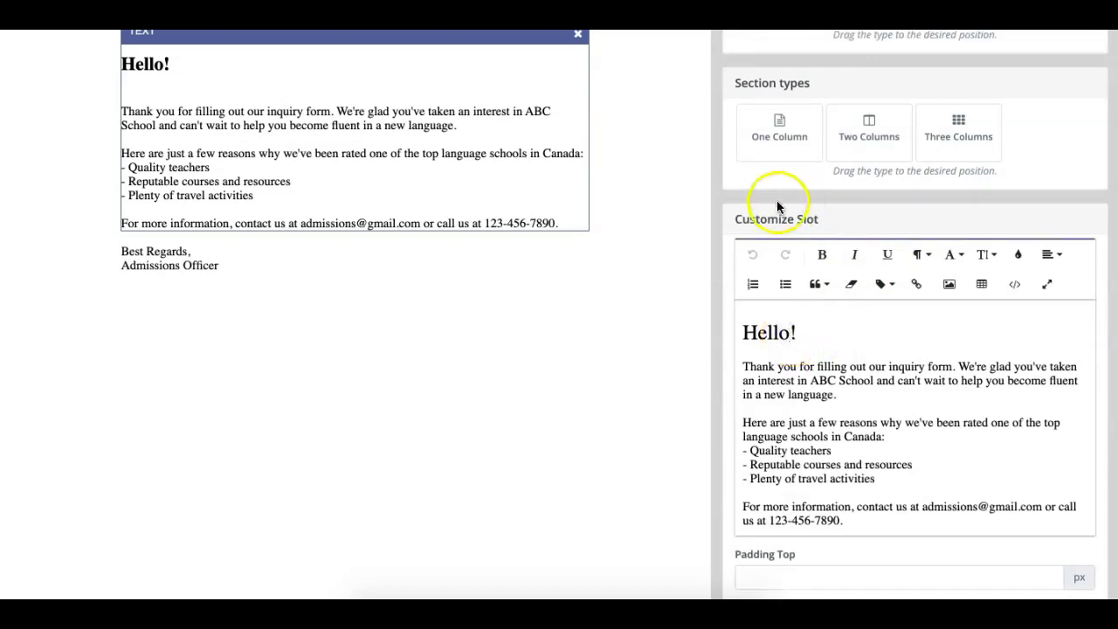
{"action": "left_click", "coordinate": [743, 214]}
{"action": "left_click", "coordinate": [769, 333]}
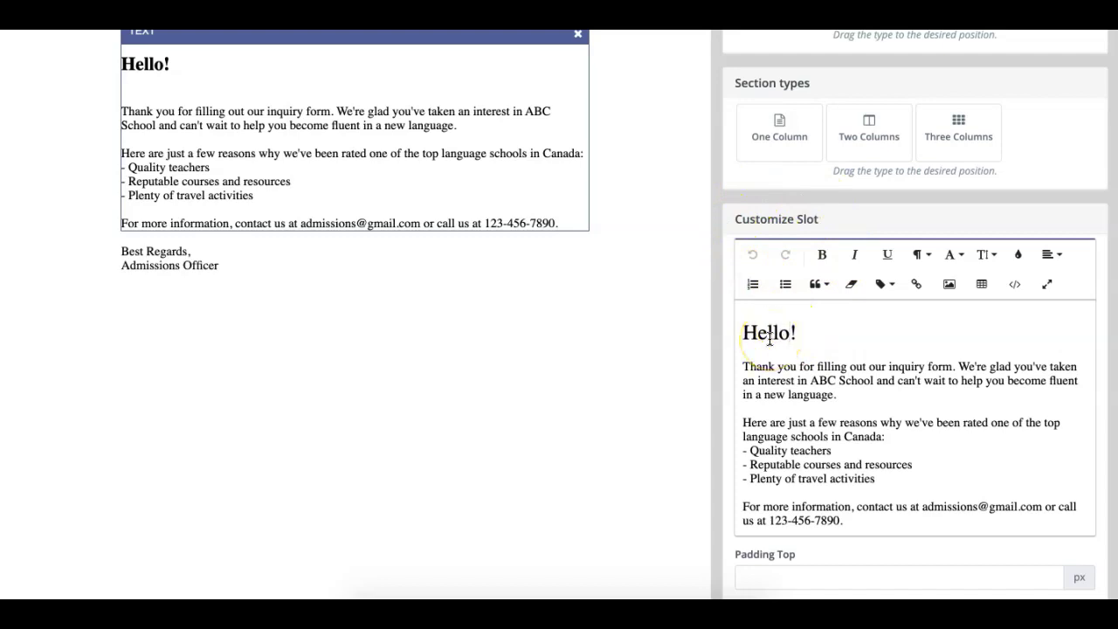
{"action": "type", "text": "{"}
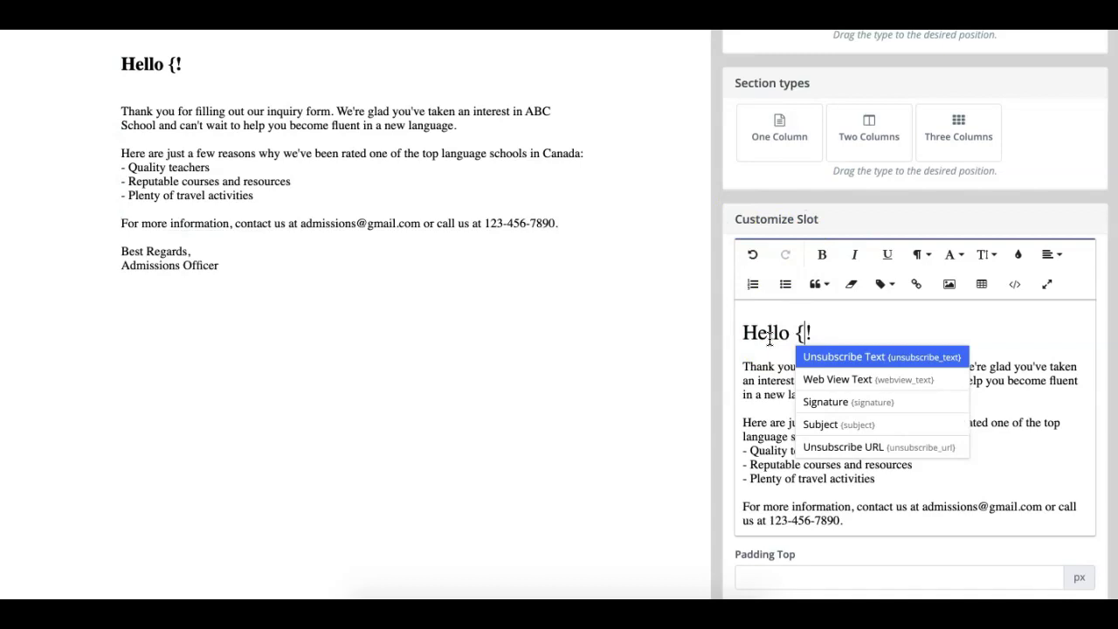
{"action": "type", "text": "fir"}
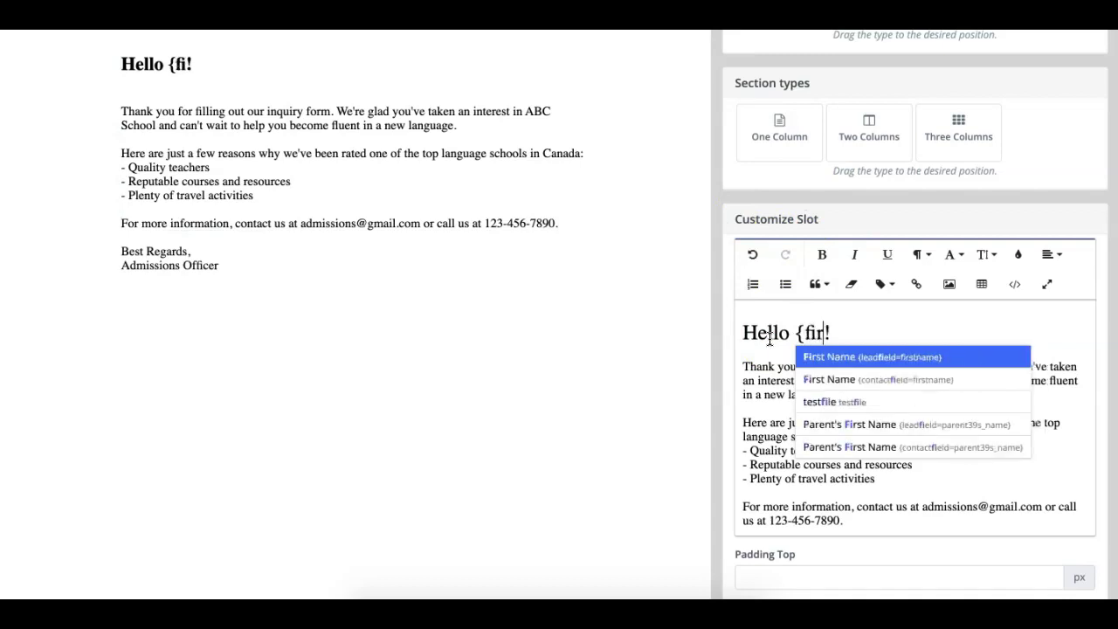
{"action": "type", "text": "st"}
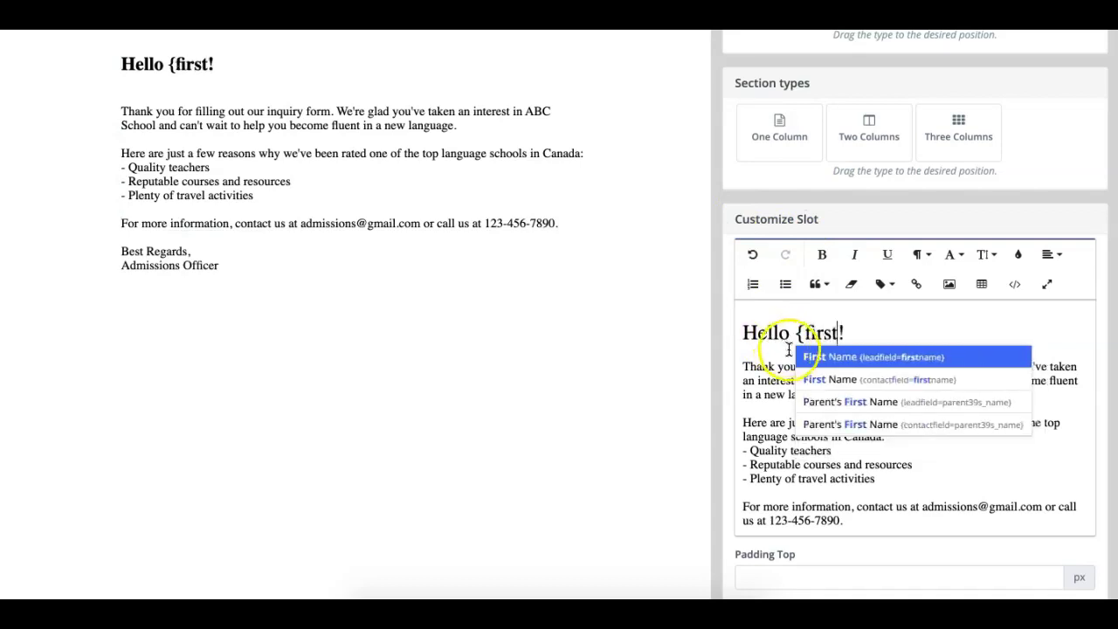
{"action": "left_click", "coordinate": [828, 356]}
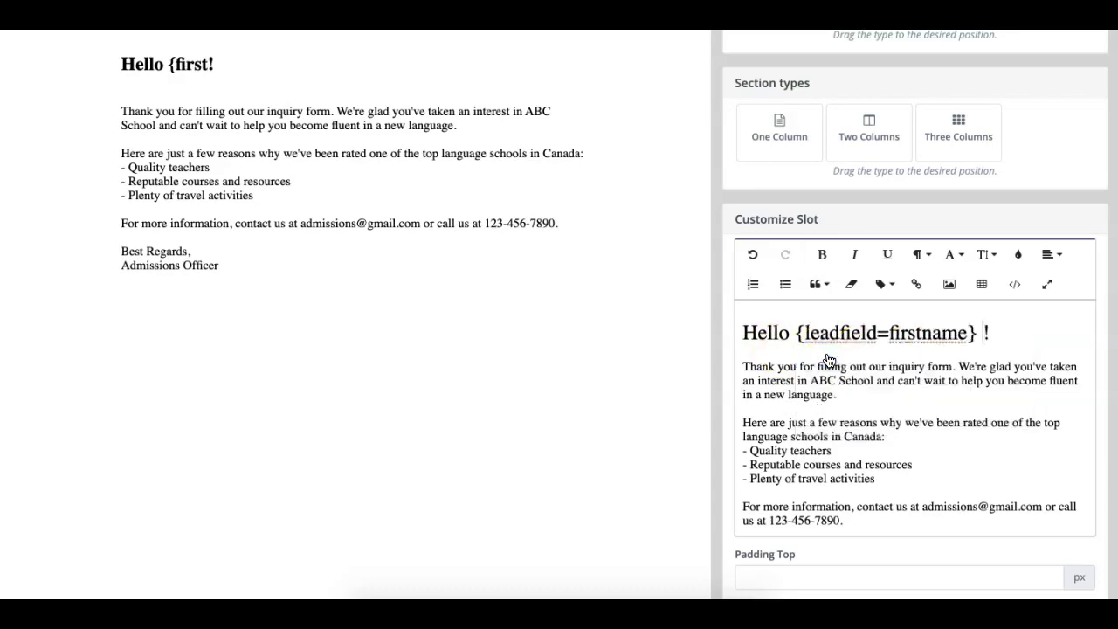
{"action": "left_click", "coordinate": [755, 333]}
{"action": "left_click", "coordinate": [885, 339]}
Step: Add a Dynamic Content slot between the contact information line and the "Best Regards" sign-off, and select it for customizing
{"action": "scroll", "coordinate": [731, 218], "scroll_direction": "up", "scroll_amount": 3}
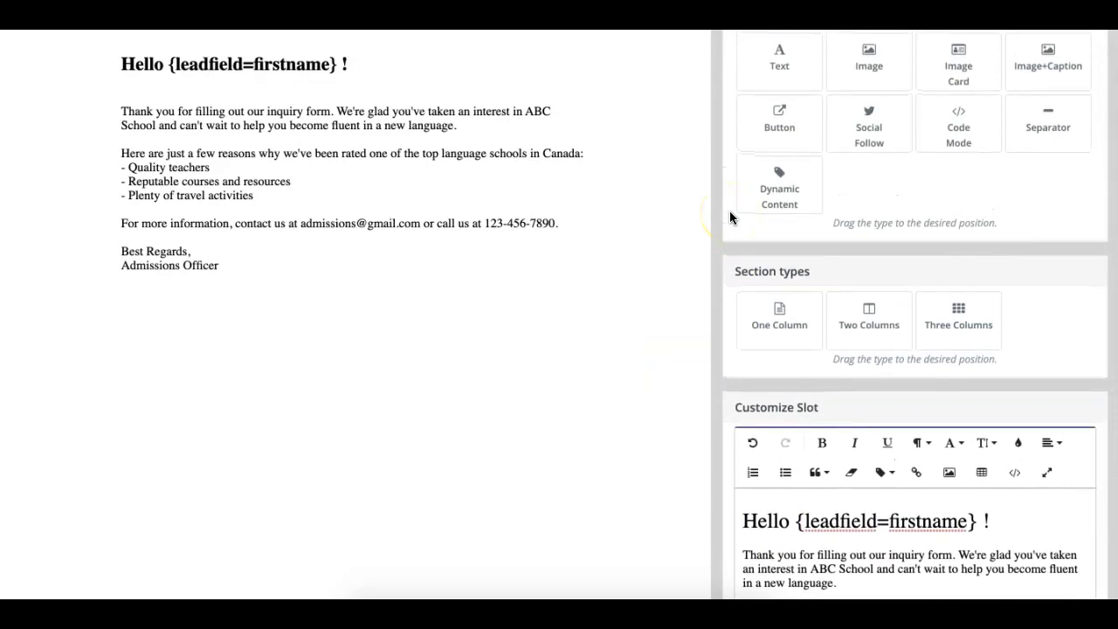
{"action": "scroll", "coordinate": [774, 187], "scroll_direction": "up", "scroll_amount": 2}
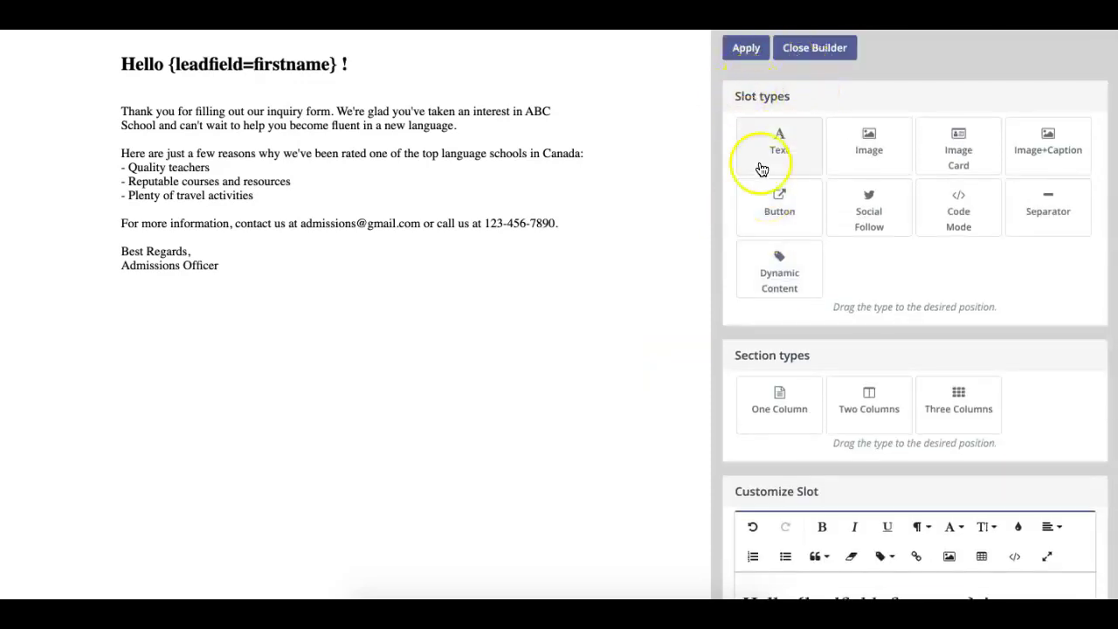
{"action": "left_click", "coordinate": [781, 276]}
{"action": "left_click_drag", "start_coordinate": [781, 276], "coordinate": [400, 256]}
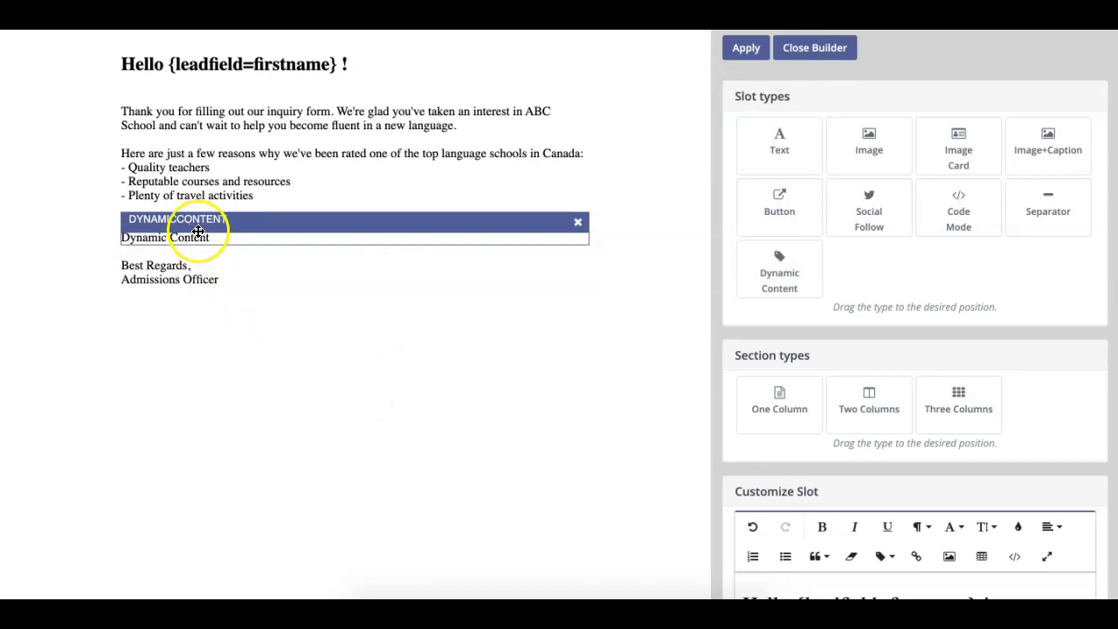
{"action": "left_click", "coordinate": [199, 230]}
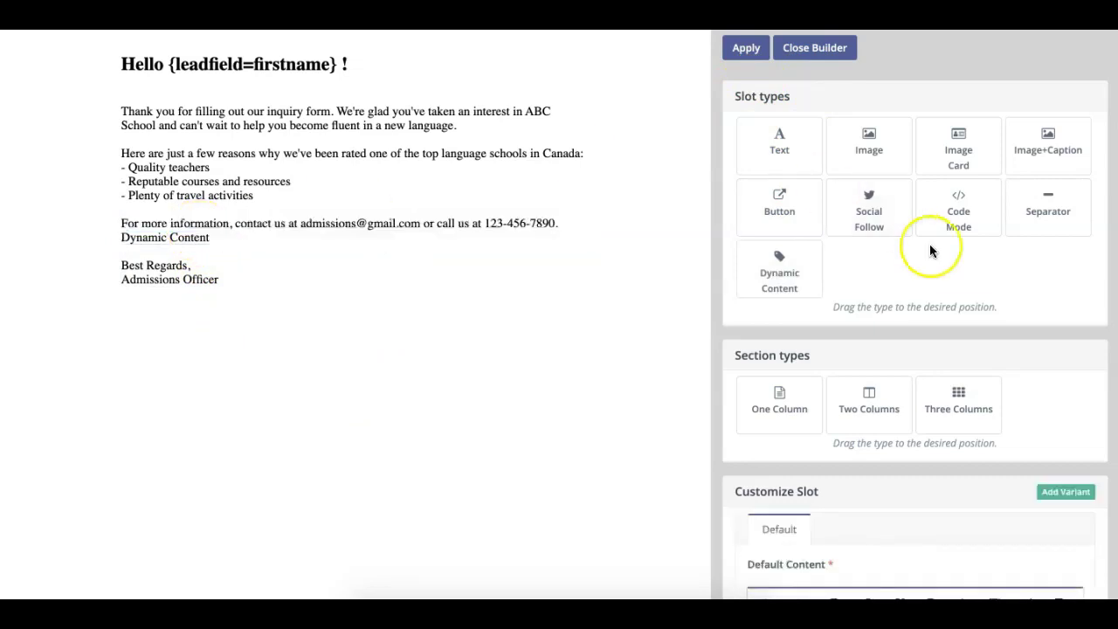
Step: Add two variants to the dynamic content slot alongside its default content
{"action": "scroll", "coordinate": [929, 250], "scroll_direction": "down", "scroll_amount": 3}
{"action": "scroll", "coordinate": [930, 246], "scroll_direction": "down", "scroll_amount": 2}
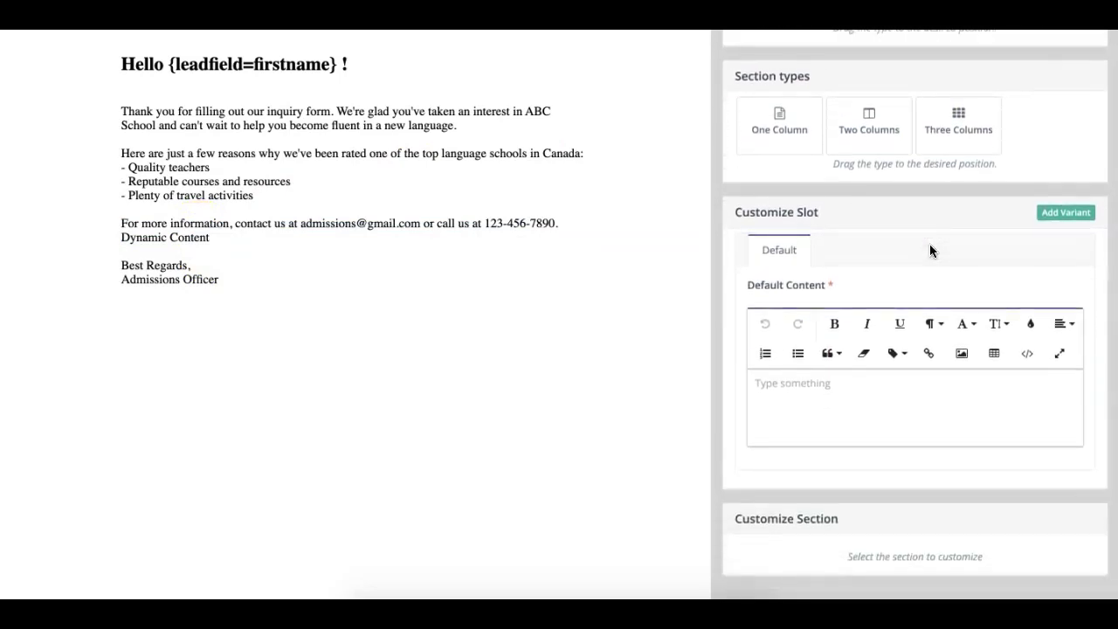
{"action": "left_click", "coordinate": [823, 387]}
{"action": "left_click", "coordinate": [1073, 219]}
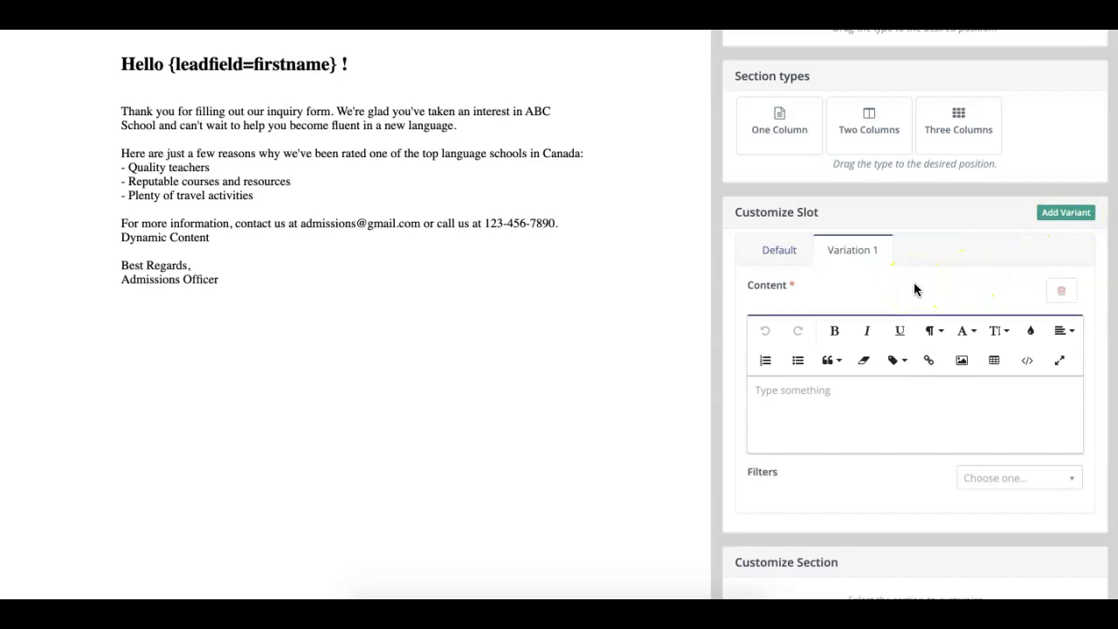
{"action": "left_click", "coordinate": [794, 258]}
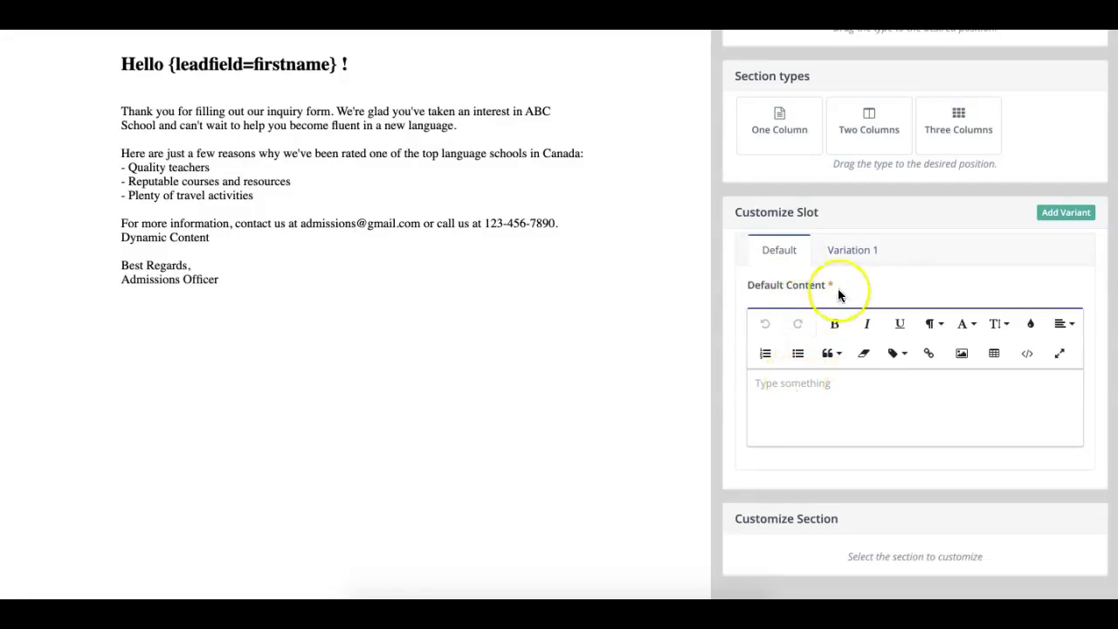
{"action": "left_click", "coordinate": [853, 254]}
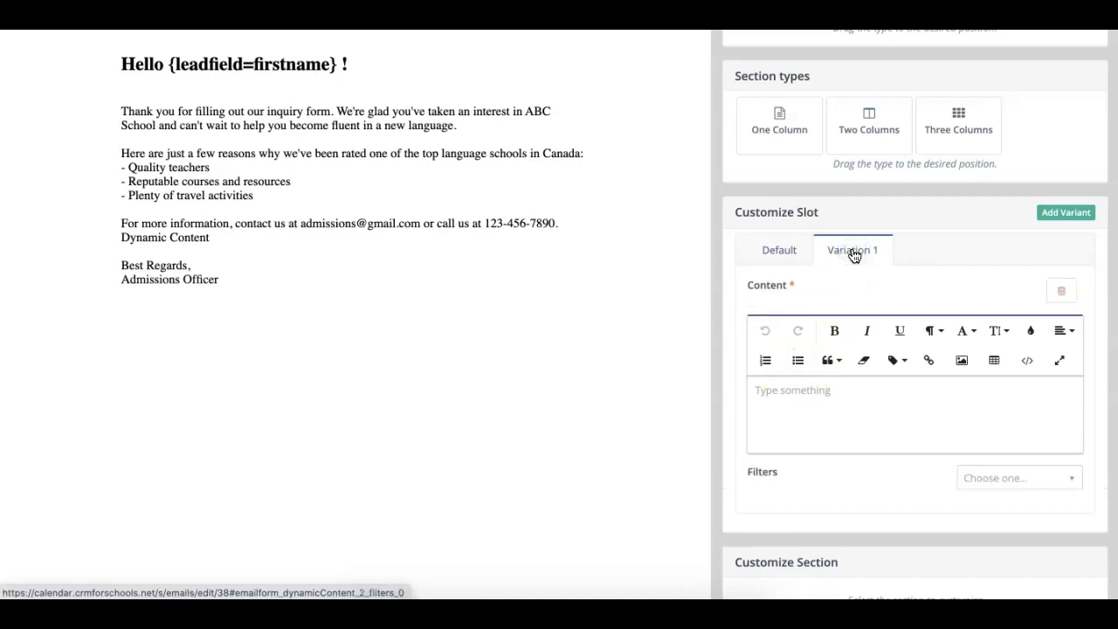
{"action": "left_click", "coordinate": [843, 294]}
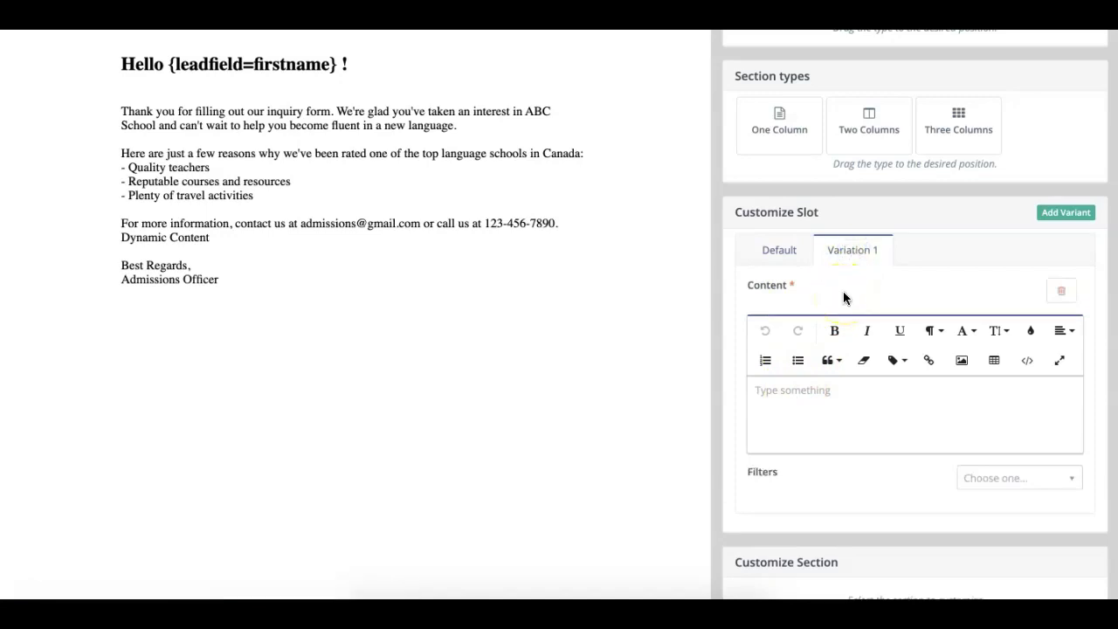
{"action": "left_click", "coordinate": [1064, 214]}
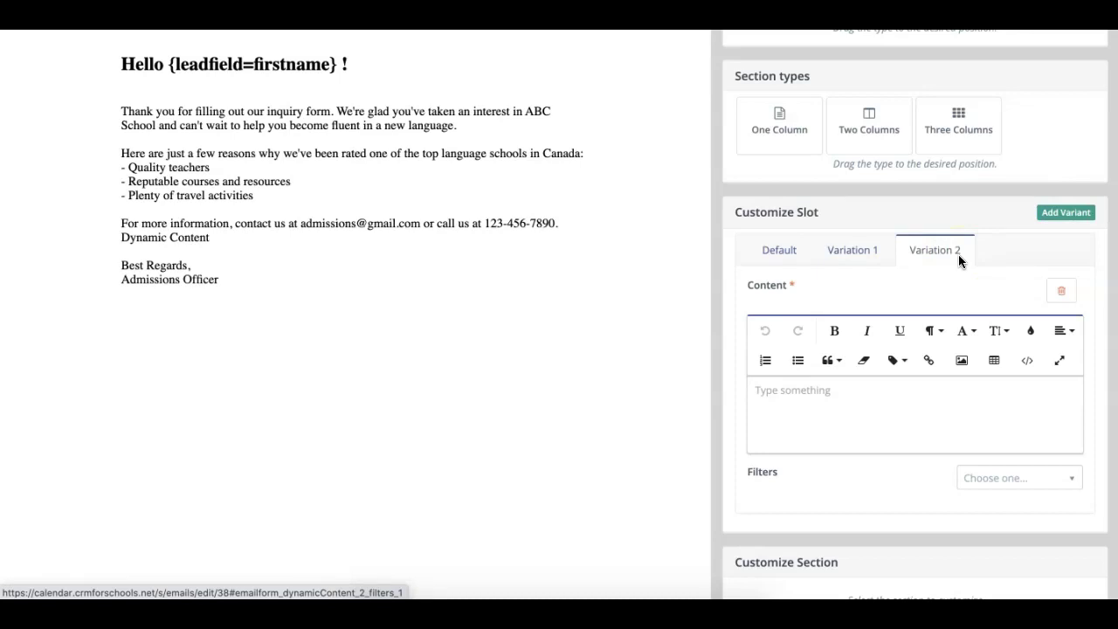
Step: Filter Variation 2 of the dynamic content to contacts whose Program equals Intensive ESL Courses
{"action": "left_click", "coordinate": [966, 477]}
{"action": "scroll", "coordinate": [967, 480], "scroll_direction": "down", "scroll_amount": 1}
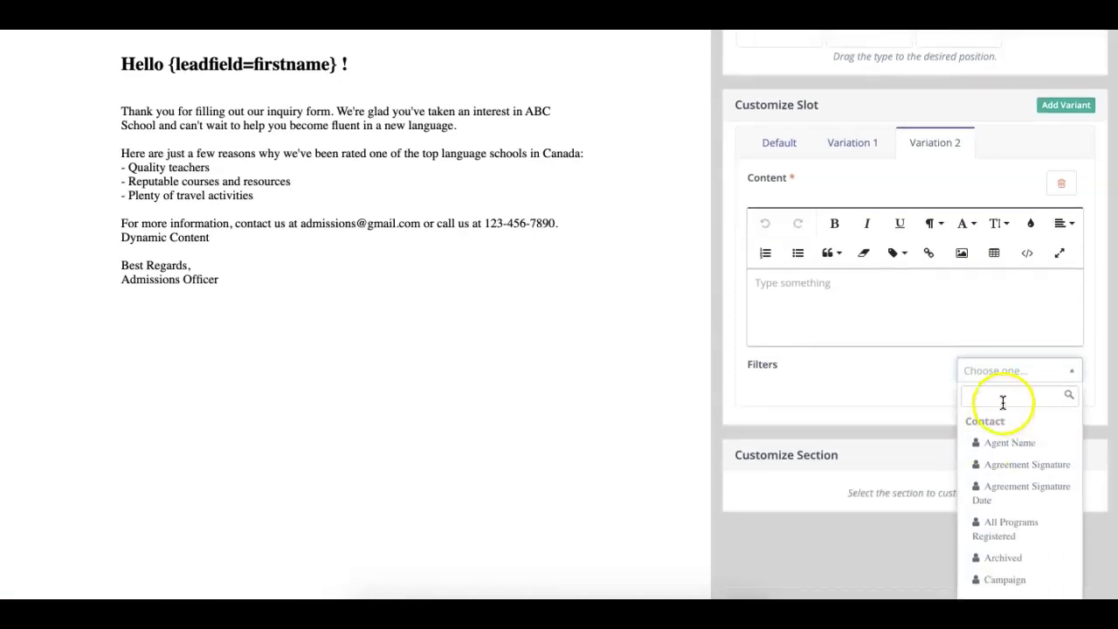
{"action": "type", "text": "pro"}
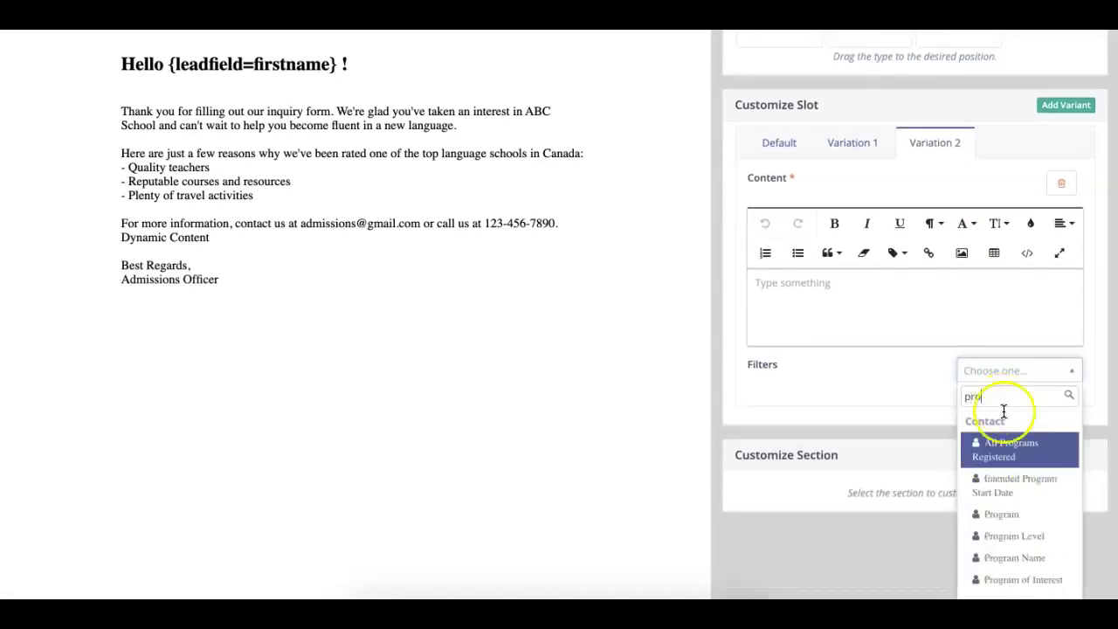
{"action": "left_click", "coordinate": [1009, 517]}
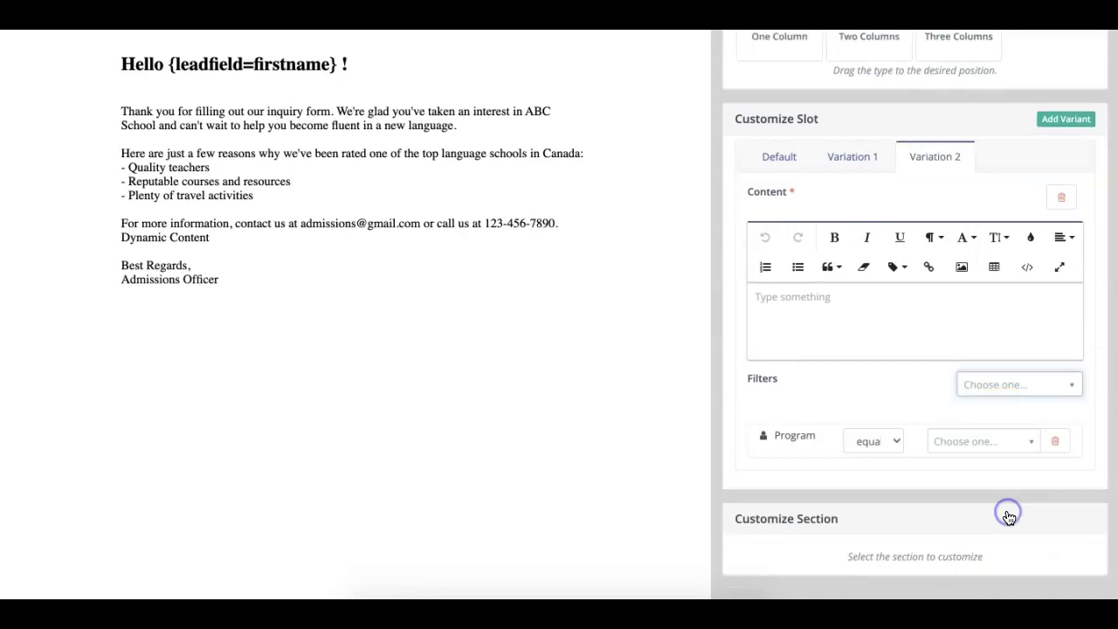
{"action": "left_click", "coordinate": [983, 447]}
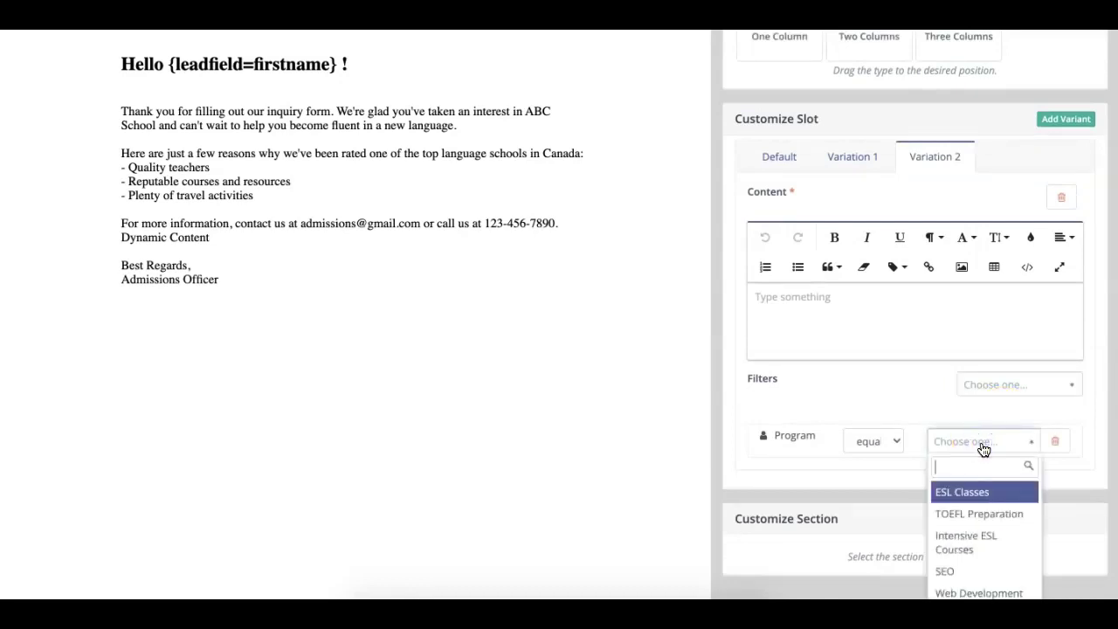
{"action": "left_click", "coordinate": [972, 528]}
{"action": "left_click", "coordinate": [972, 539]}
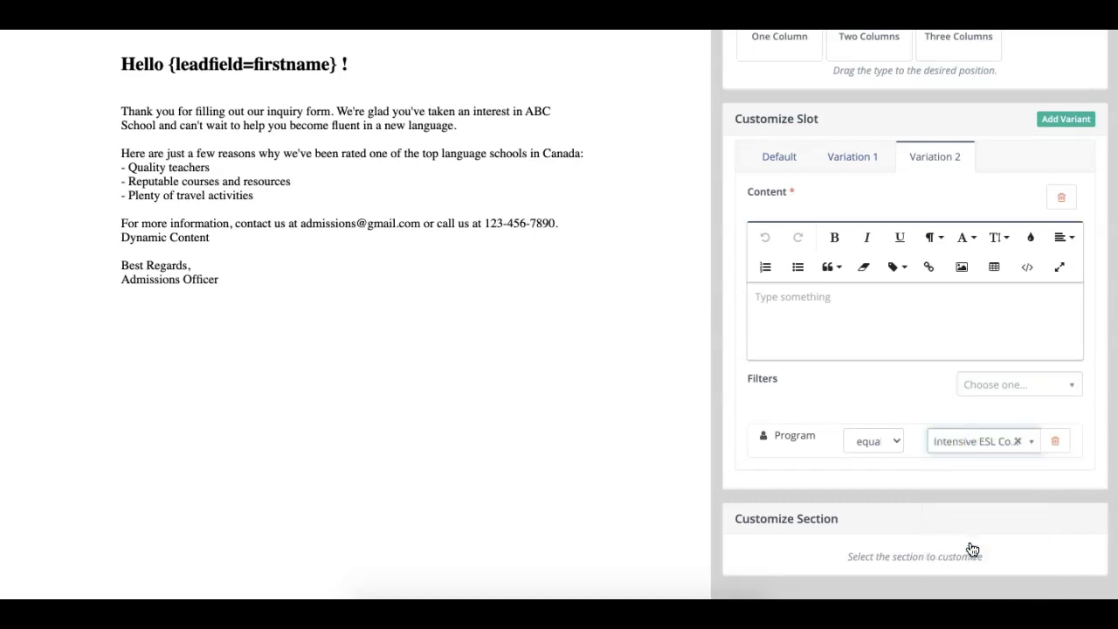
Step: Filter Variation 1 of the dynamic content to contacts whose Program equals SEO
{"action": "left_click", "coordinate": [861, 165]}
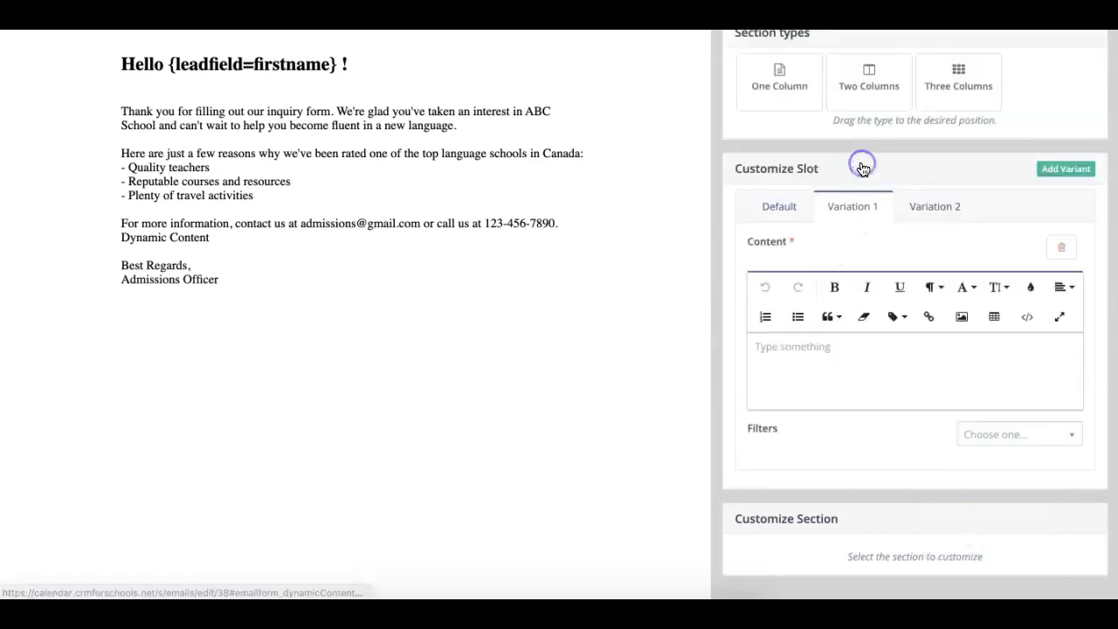
{"action": "left_click", "coordinate": [992, 444]}
{"action": "type", "text": "progr"}
{"action": "key", "text": "BackSpace"}
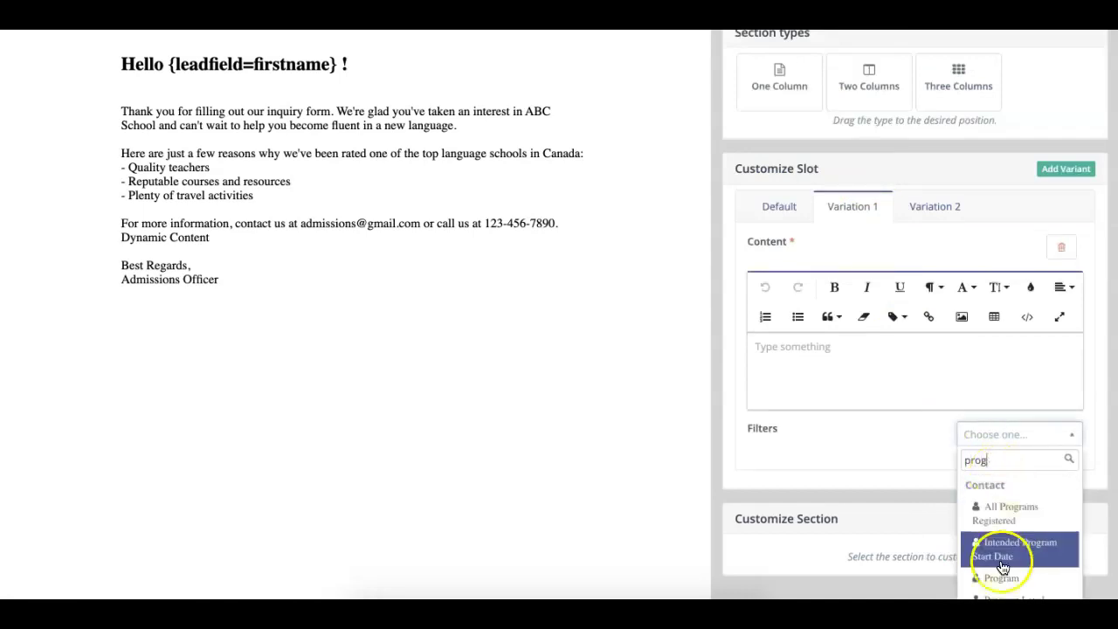
{"action": "left_click", "coordinate": [1002, 579]}
{"action": "left_click", "coordinate": [950, 501]}
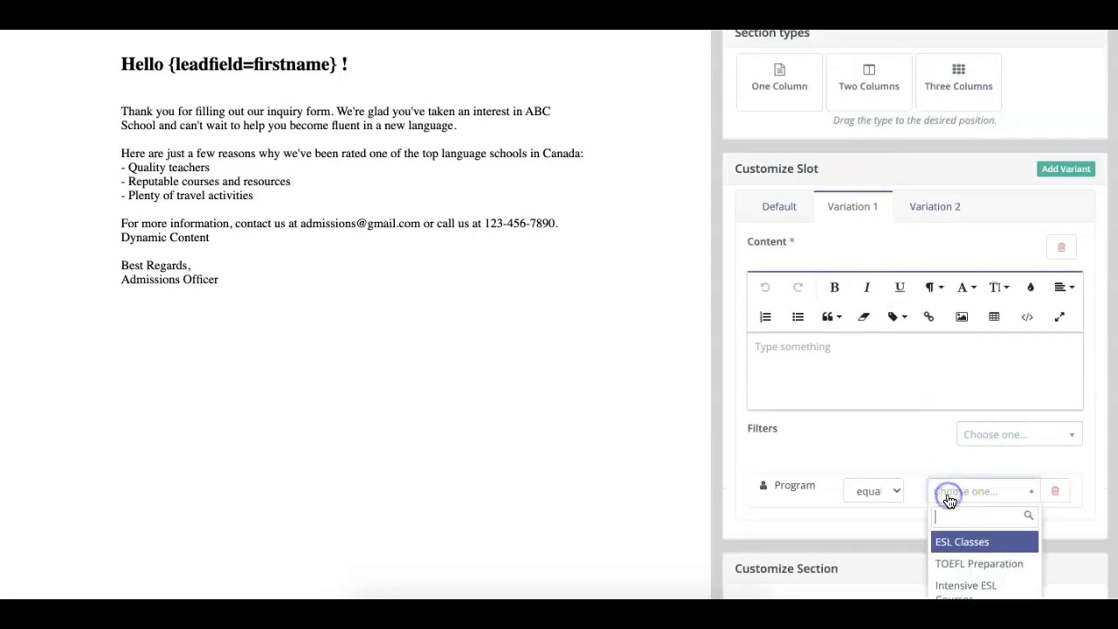
{"action": "scroll", "coordinate": [931, 524], "scroll_direction": "down", "scroll_amount": 2}
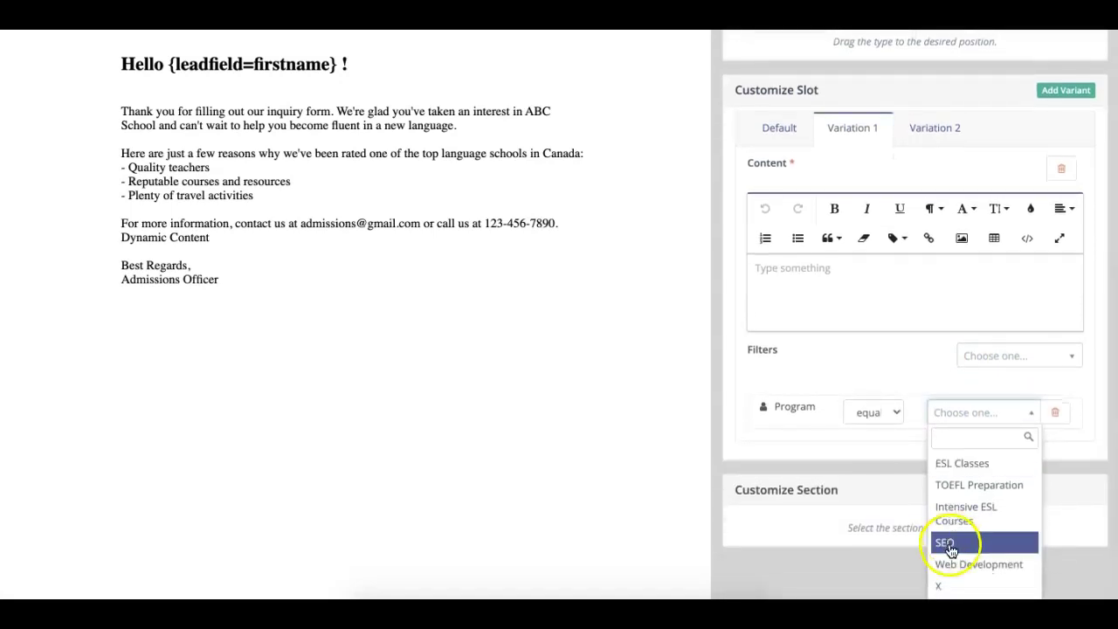
{"action": "left_click", "coordinate": [949, 542]}
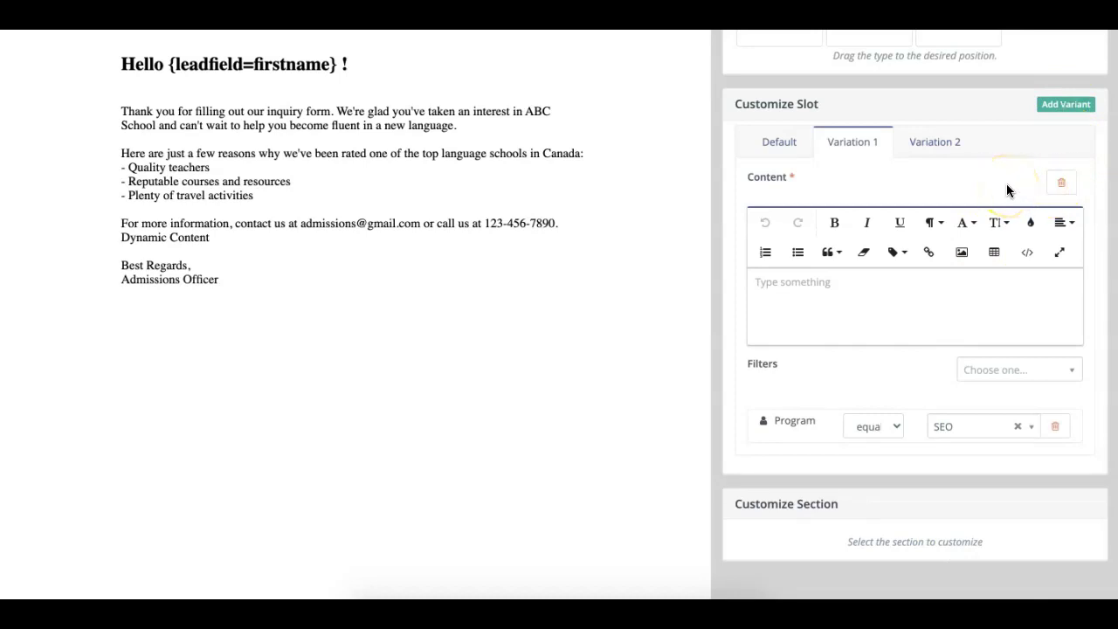
Step: Apply the changes to the email design and close the builder
{"action": "scroll", "coordinate": [1007, 190], "scroll_direction": "up", "scroll_amount": 5}
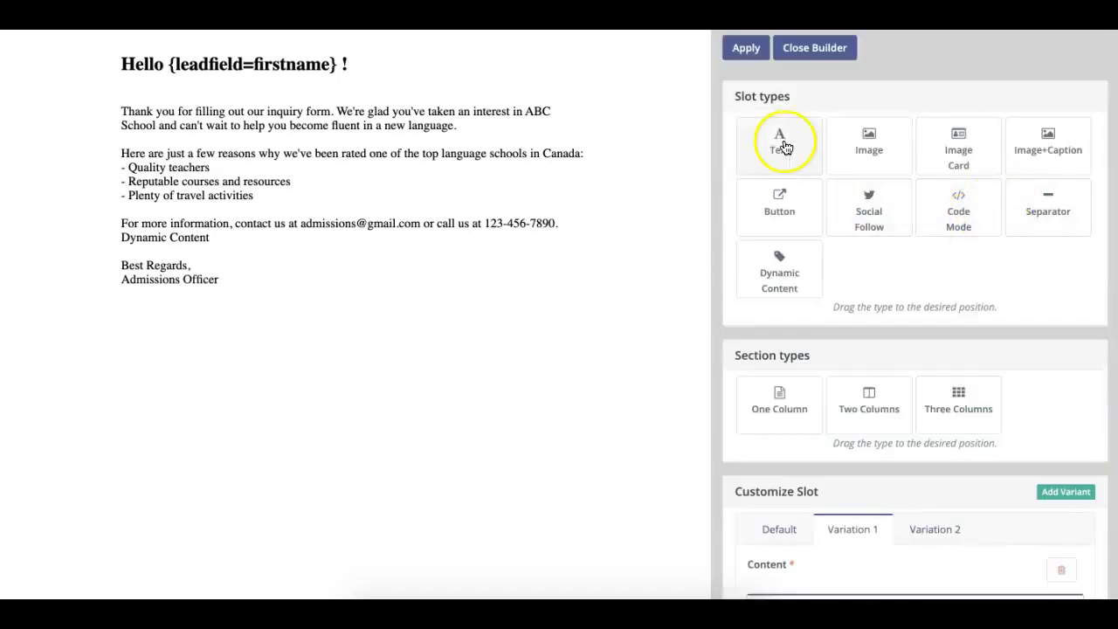
{"action": "left_click", "coordinate": [751, 50]}
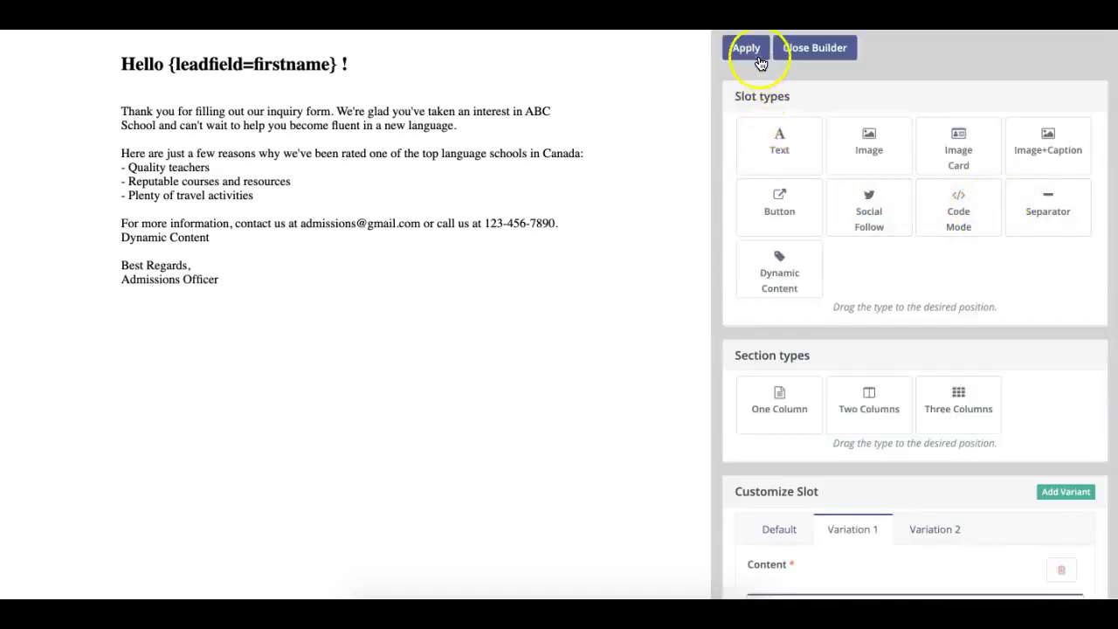
{"action": "left_click", "coordinate": [818, 50]}
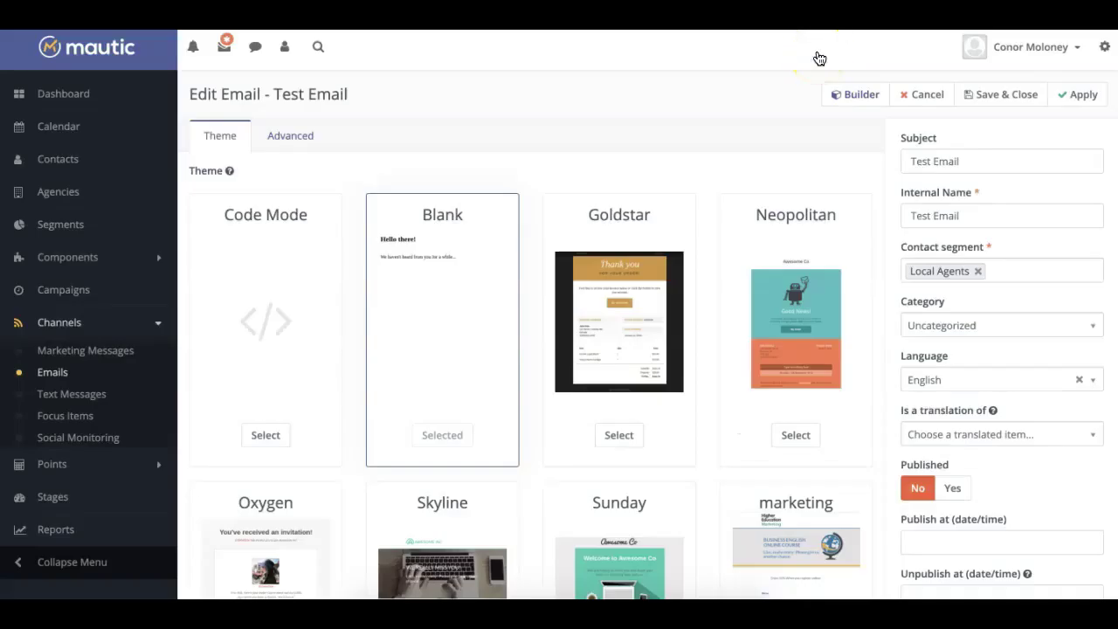